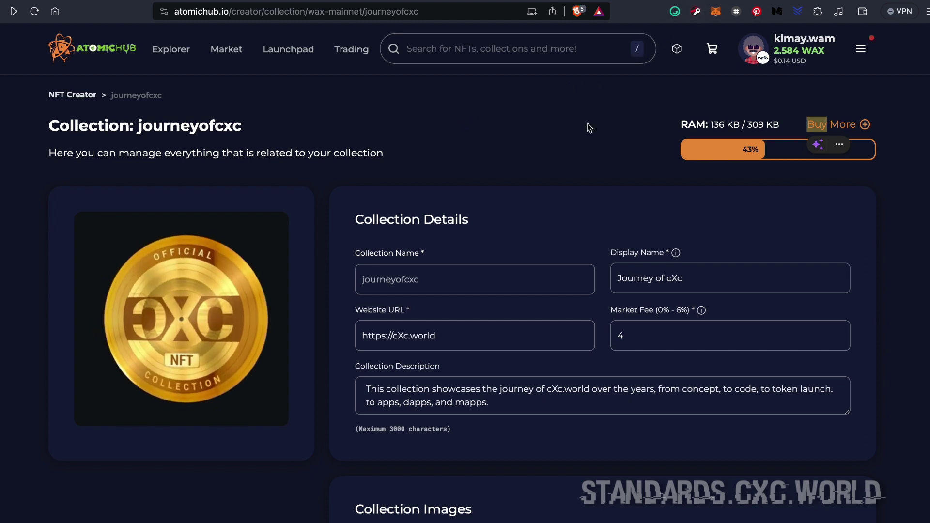
# - Copy the Spacetime Version schema JSON from the image media standard page
pyautogui.hotkey('ctrl', 'Tab')
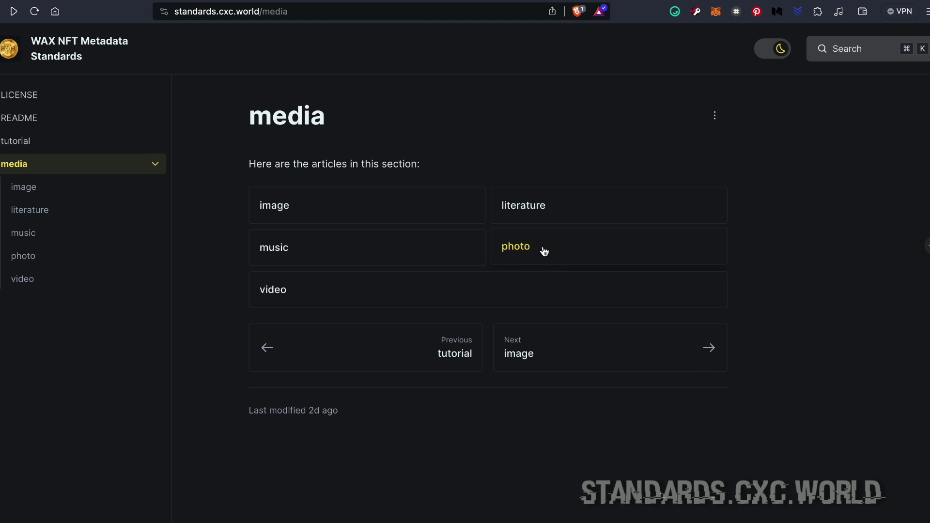
pyautogui.click(465, 205)
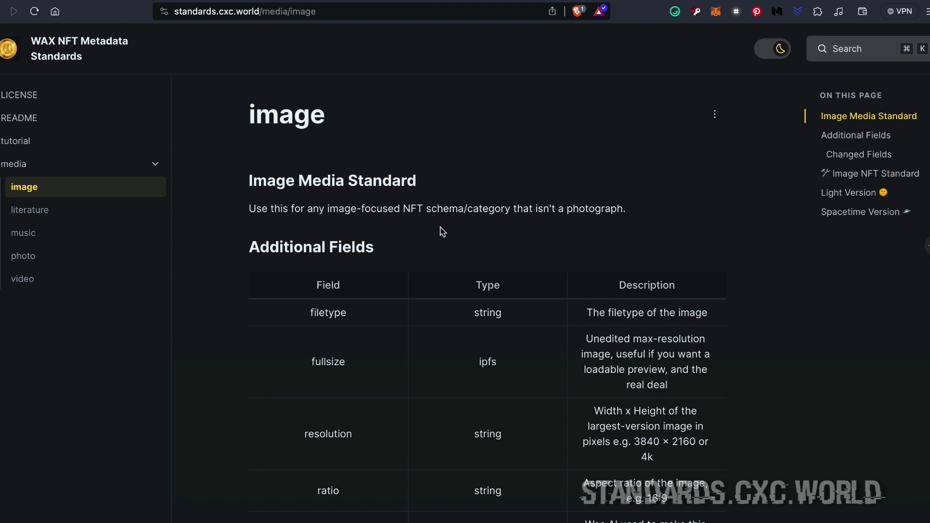
pyautogui.scroll(-3, 440, 231)
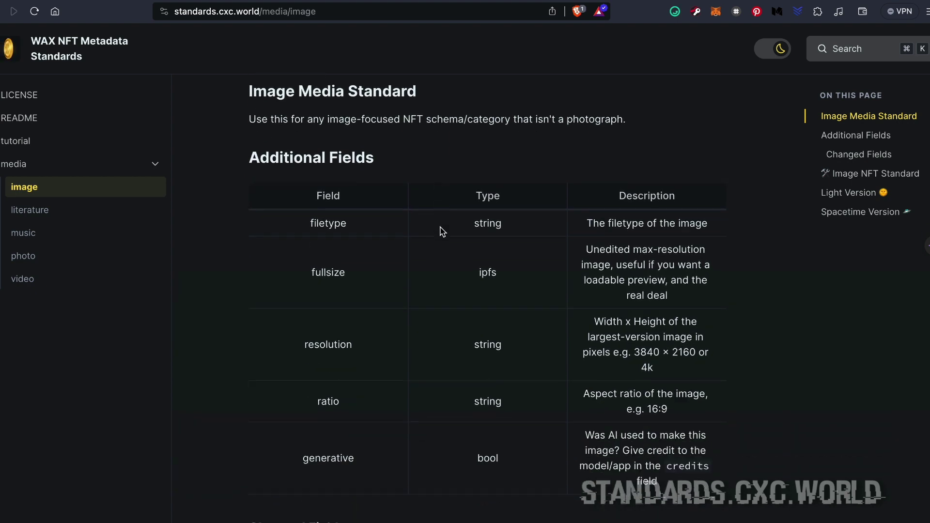
pyautogui.scroll(-3, 439, 231)
pyautogui.scroll(-3, 439, 231)
pyautogui.scroll(-1, 439, 231)
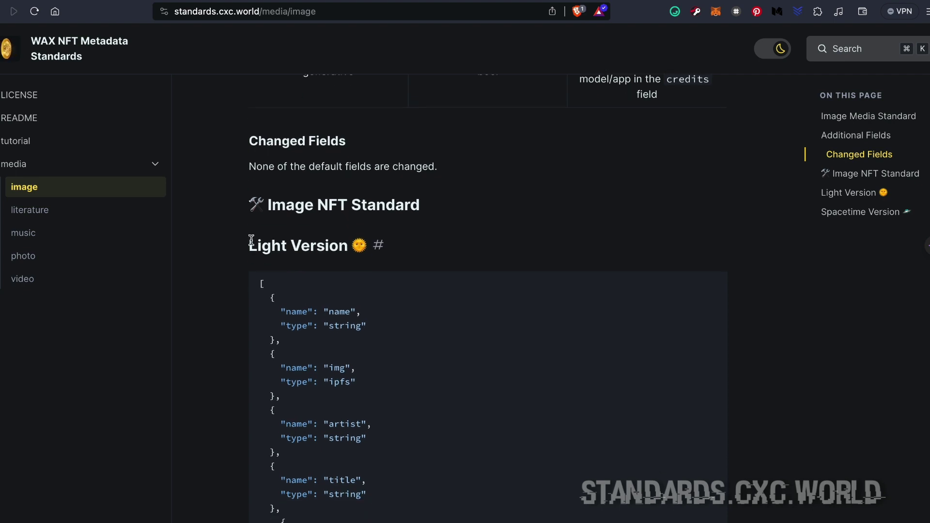
pyautogui.scroll(-5, 424, 246)
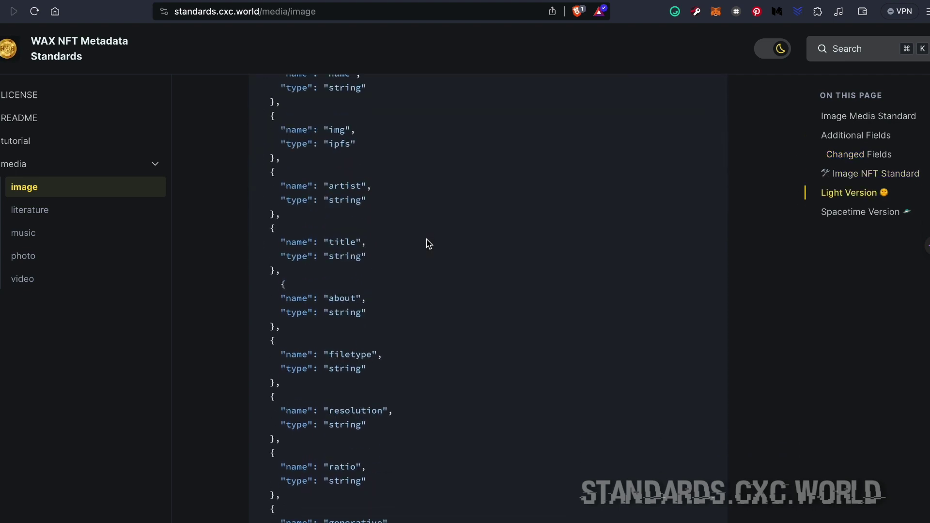
pyautogui.scroll(-5, 424, 246)
pyautogui.scroll(-4, 424, 246)
pyautogui.scroll(-5, 428, 243)
pyautogui.scroll(-4, 427, 243)
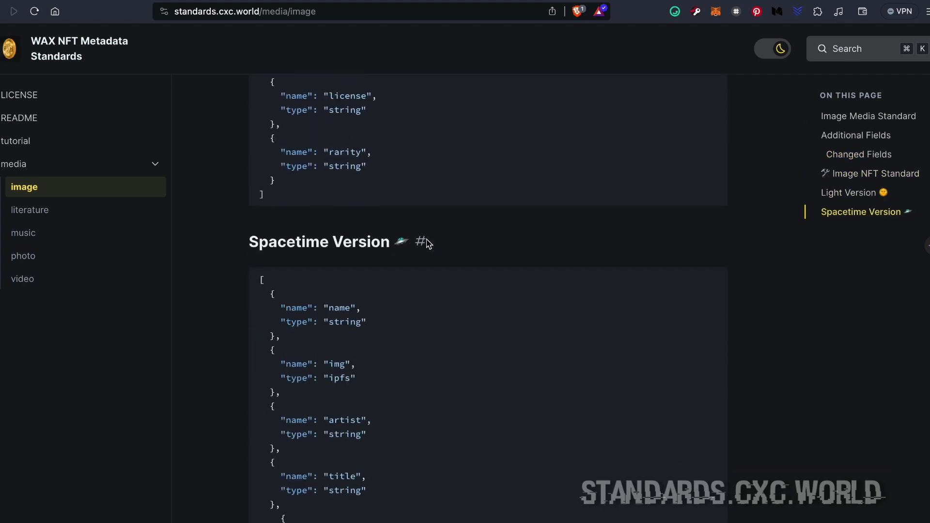
pyautogui.scroll(-1, 427, 243)
pyautogui.moveTo(487, 392)
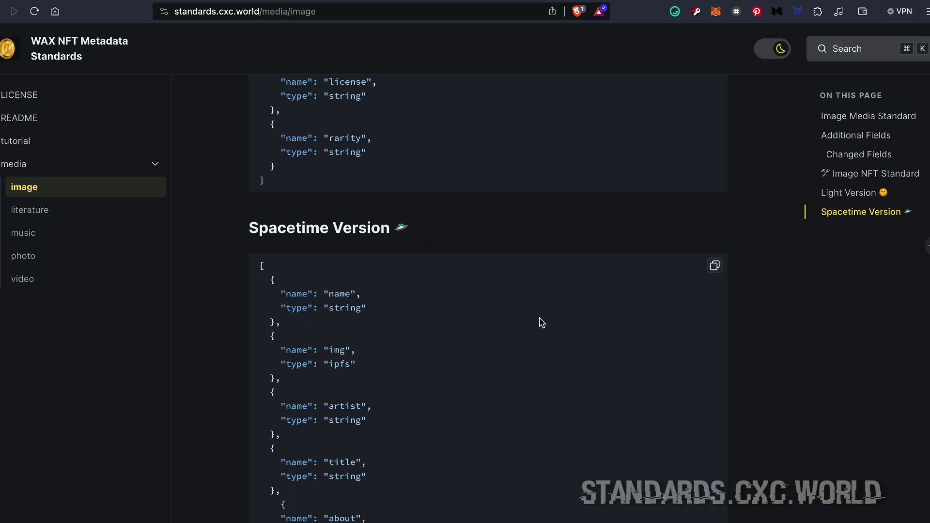
pyautogui.click(715, 269)
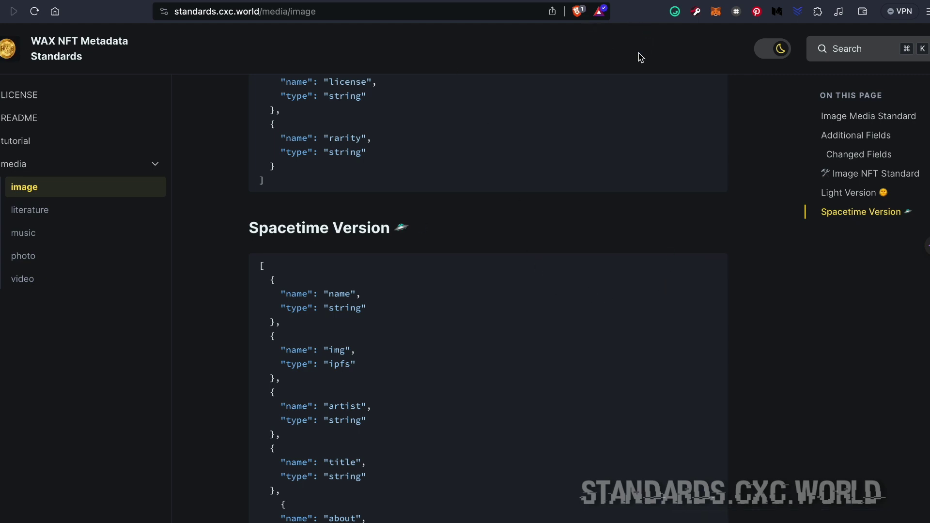
# - Open the createschema action under the atomicassets account's Contract Actions on WAXBlock
pyautogui.hotkey('ctrl', 'Tab')
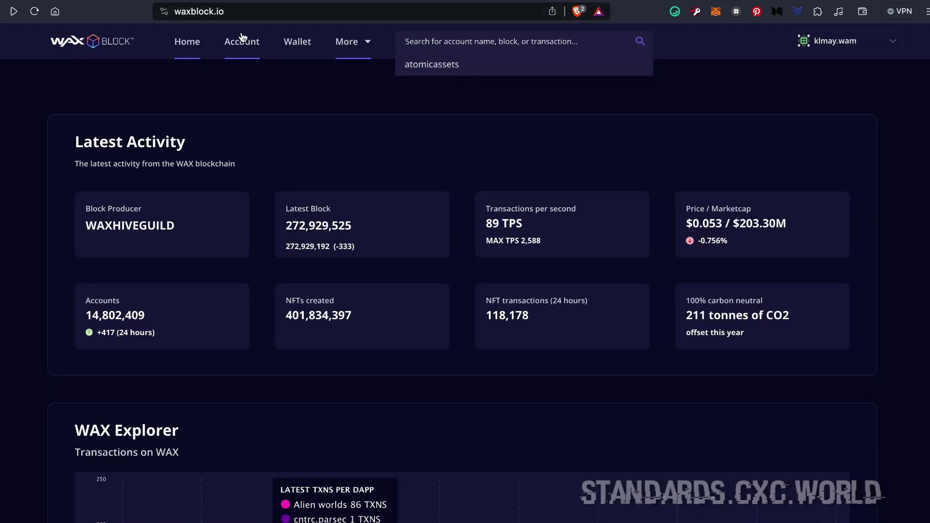
pyautogui.click(430, 73)
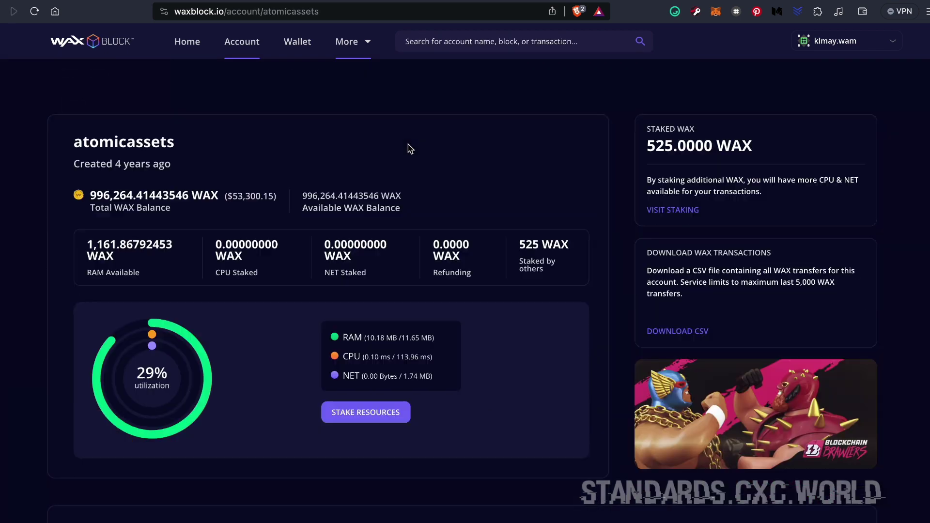
pyautogui.scroll(-2, 407, 149)
pyautogui.scroll(2, 407, 149)
pyautogui.scroll(-5, 408, 148)
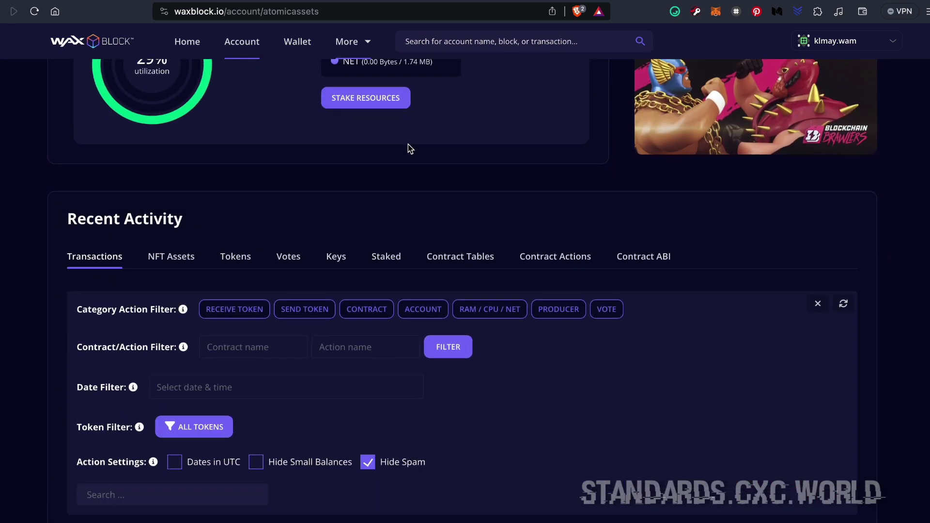
pyautogui.scroll(-1, 408, 148)
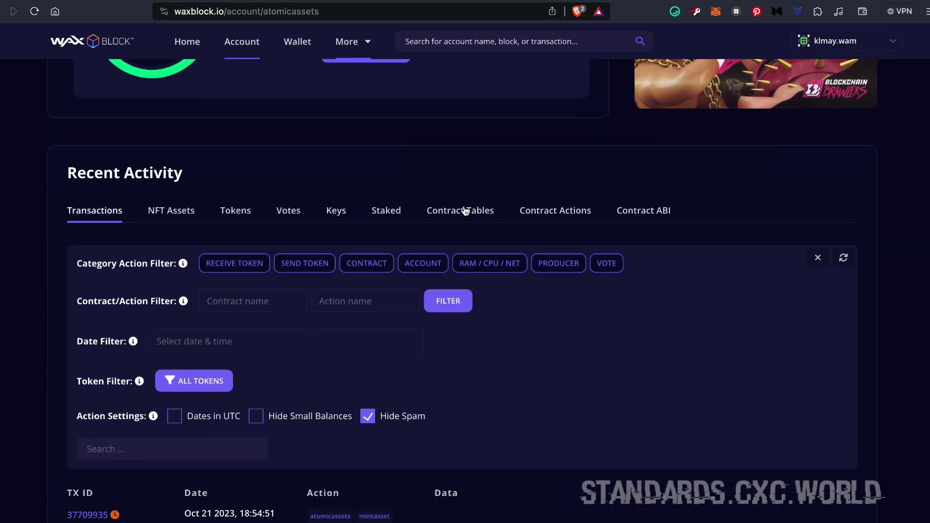
pyautogui.click(547, 216)
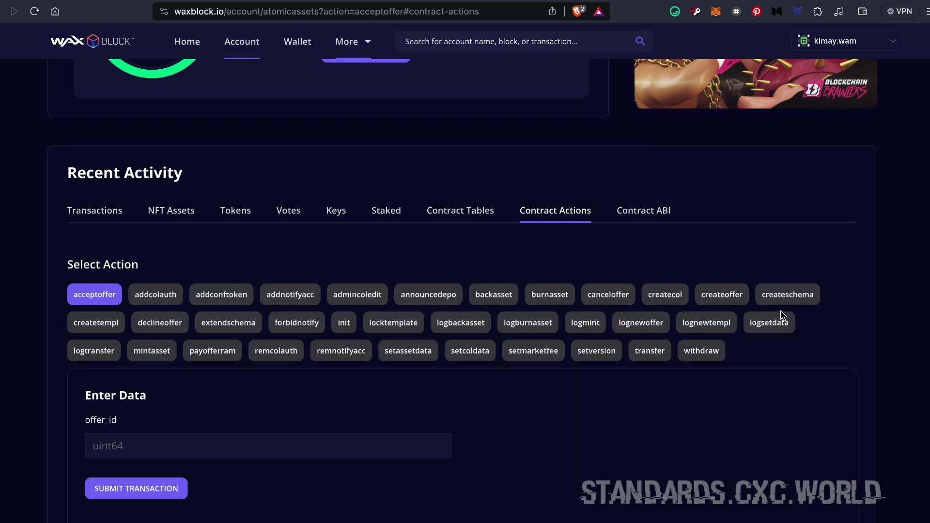
pyautogui.click(795, 301)
pyautogui.scroll(-1, 263, 403)
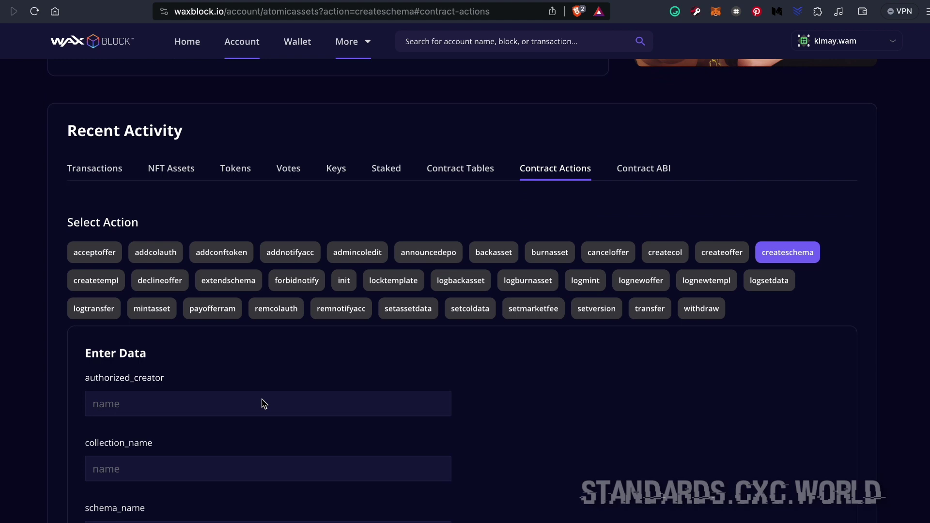
# - Submit createschema for photosofdogs in journeyofcxc with the pasted format, approving it in the wallet
pyautogui.click(253, 379)
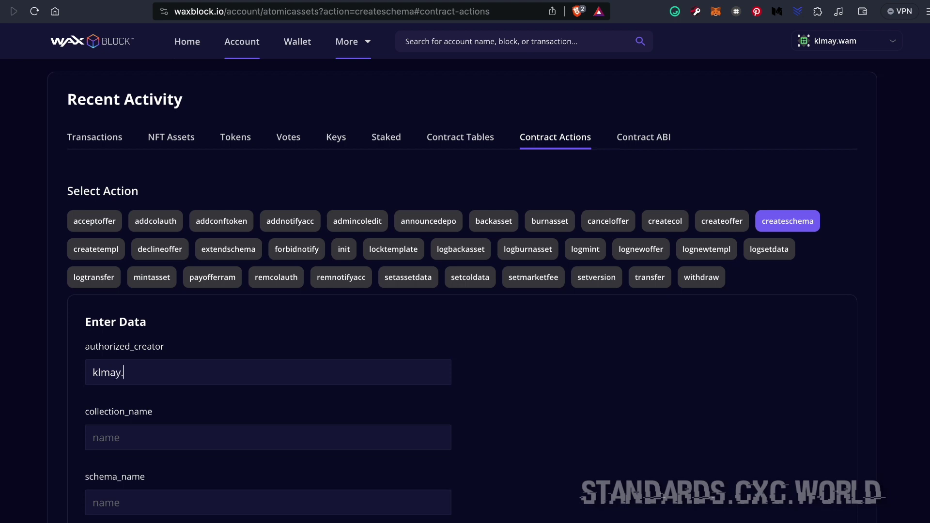
pyautogui.click(216, 437)
pyautogui.write('journeyofcxc')
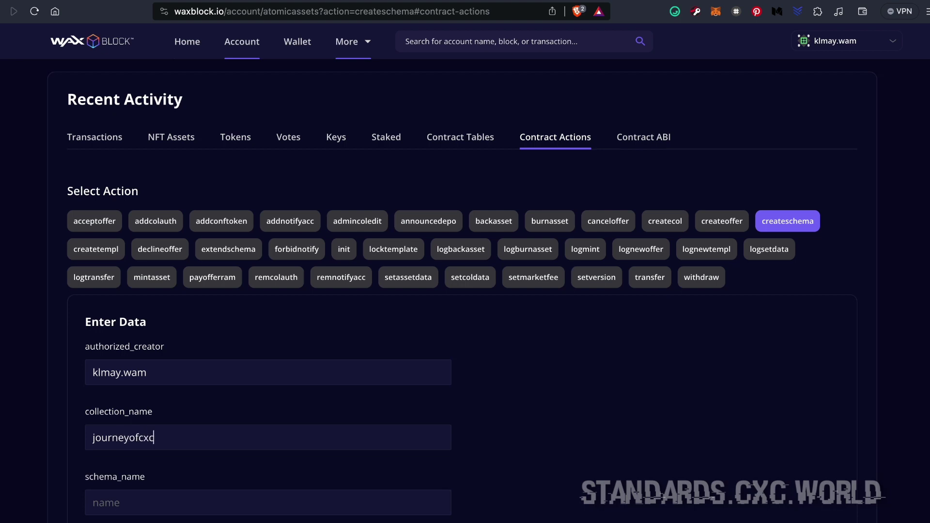
pyautogui.scroll(-1, 201, 436)
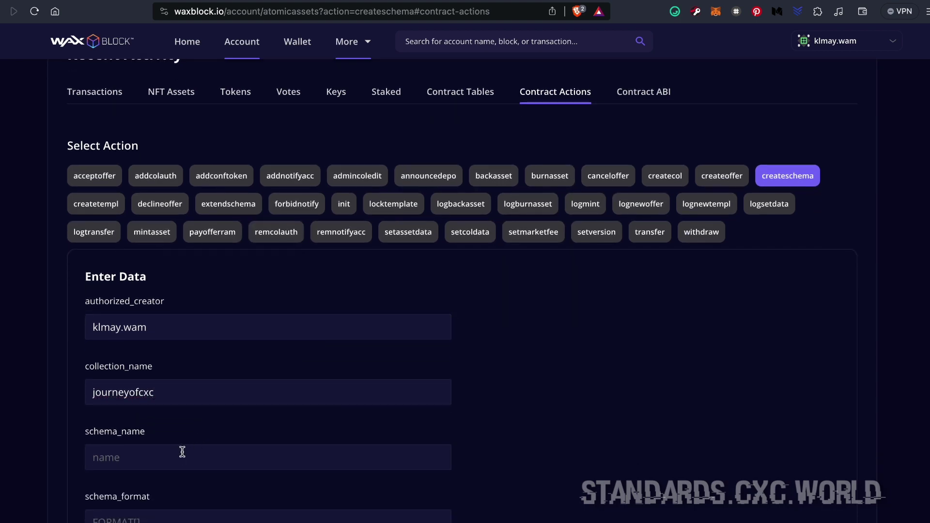
pyautogui.write('photosofdogs')
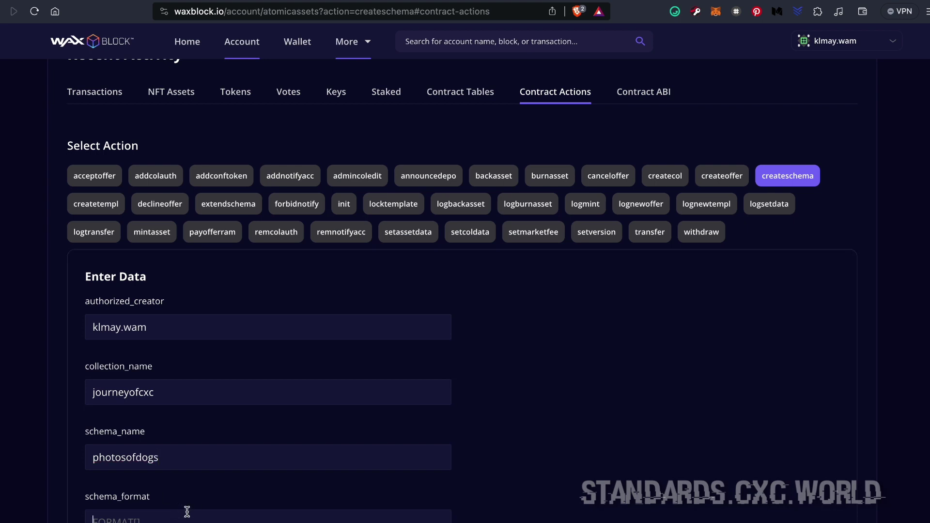
pyautogui.hotkey('ctrl', 'v')
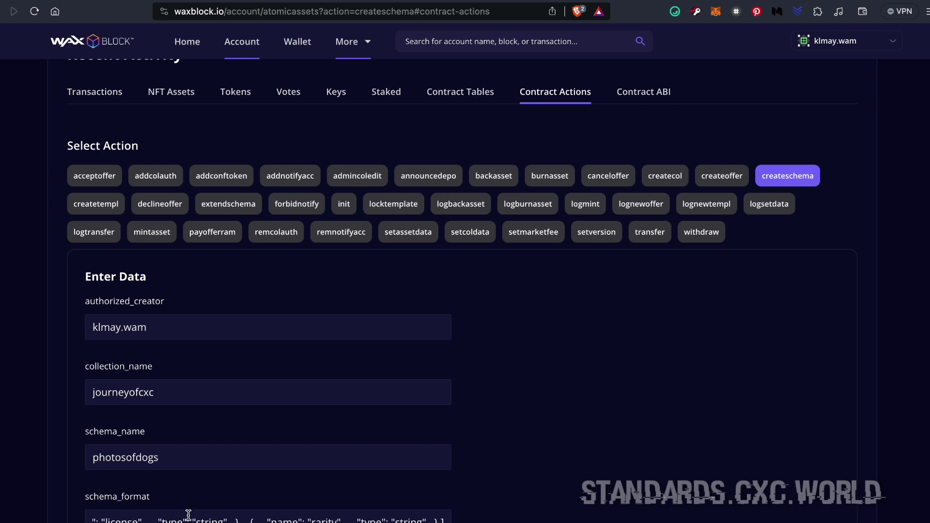
pyautogui.scroll(-1, 189, 502)
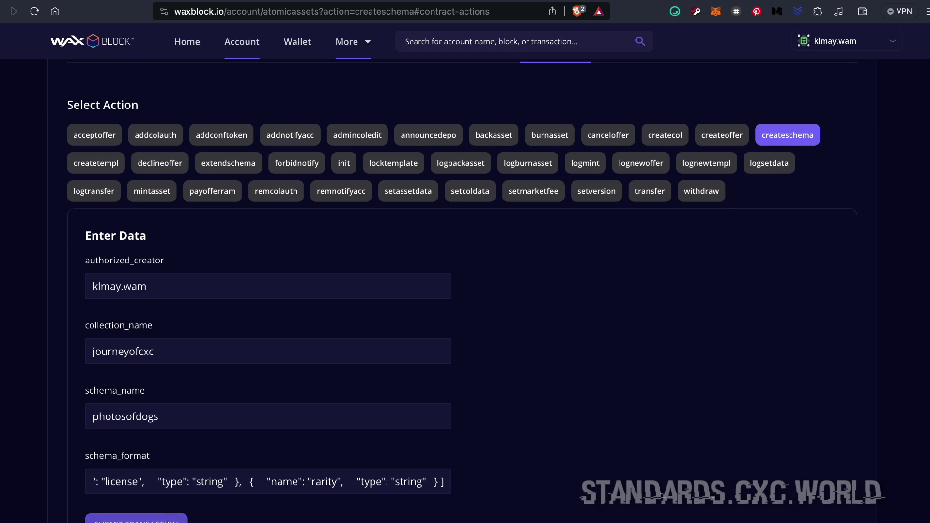
pyautogui.click(168, 519)
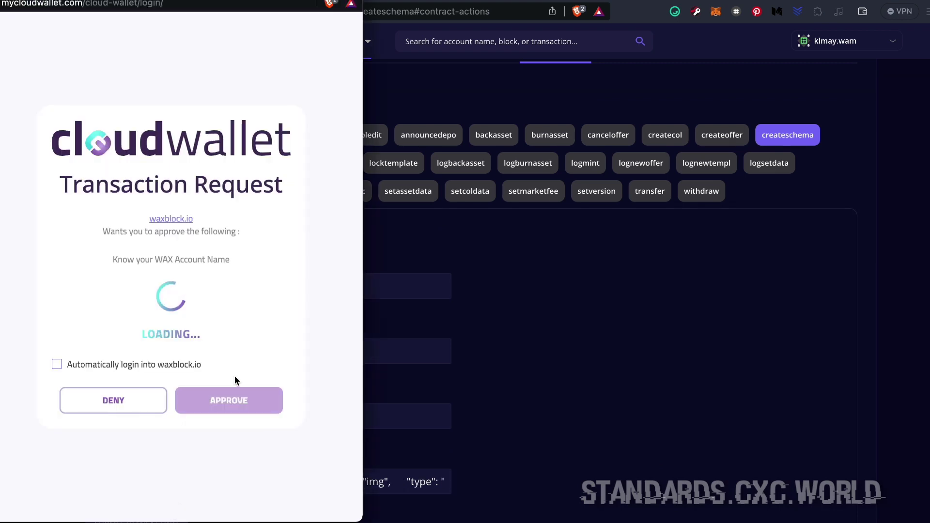
pyautogui.click(234, 405)
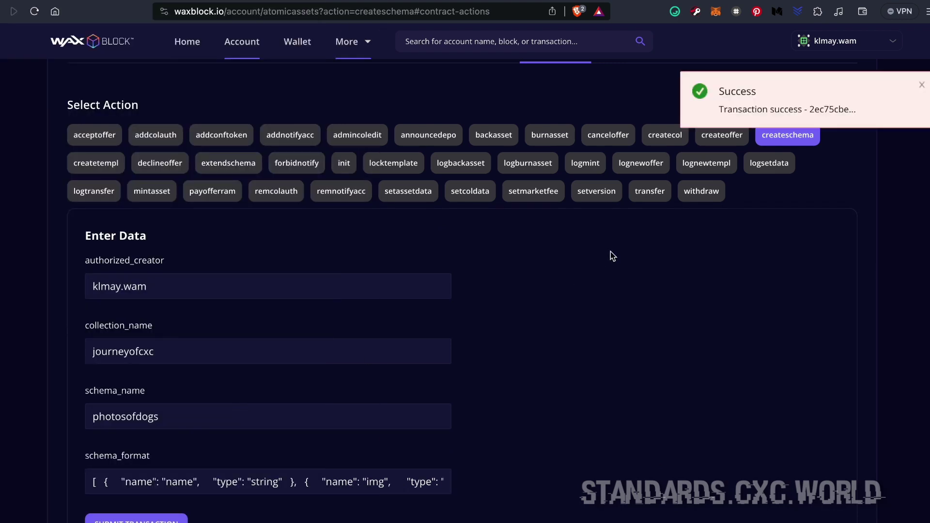
# - Start a new journeyofcxc NFT in AtomicHub and show its category picker
pyautogui.click(630, 4)
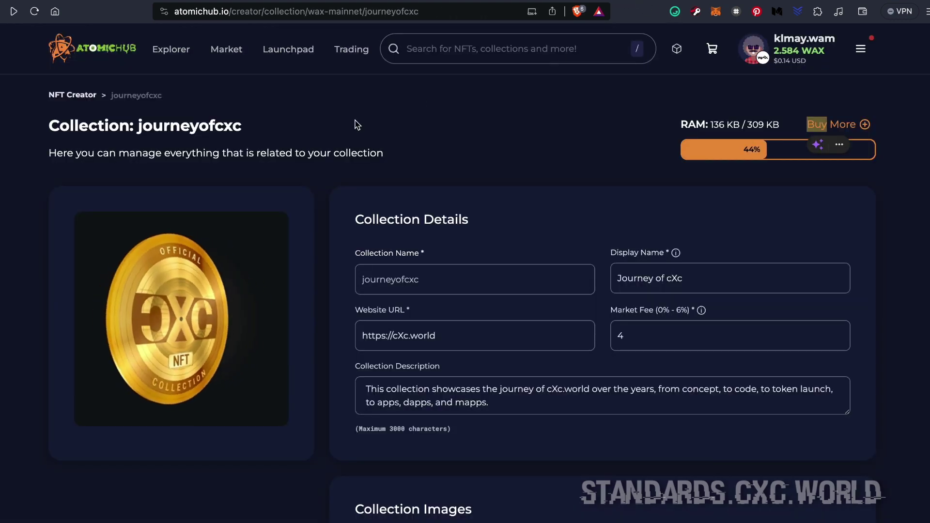
pyautogui.scroll(-6, 402, 130)
pyautogui.scroll(-4, 402, 129)
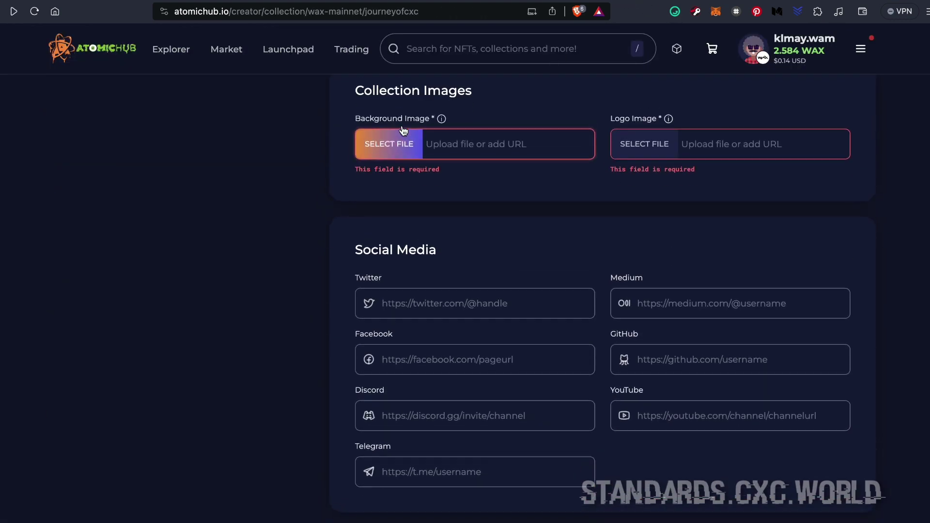
pyautogui.scroll(8, 401, 129)
pyautogui.scroll(-12, 402, 130)
pyautogui.scroll(-10, 402, 129)
pyautogui.scroll(-4, 402, 130)
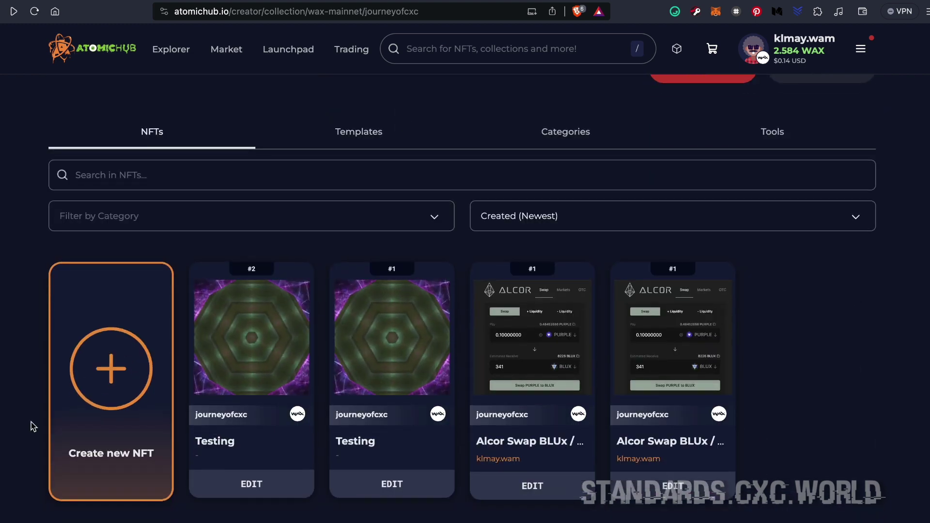
pyautogui.click(111, 381)
pyautogui.click(437, 337)
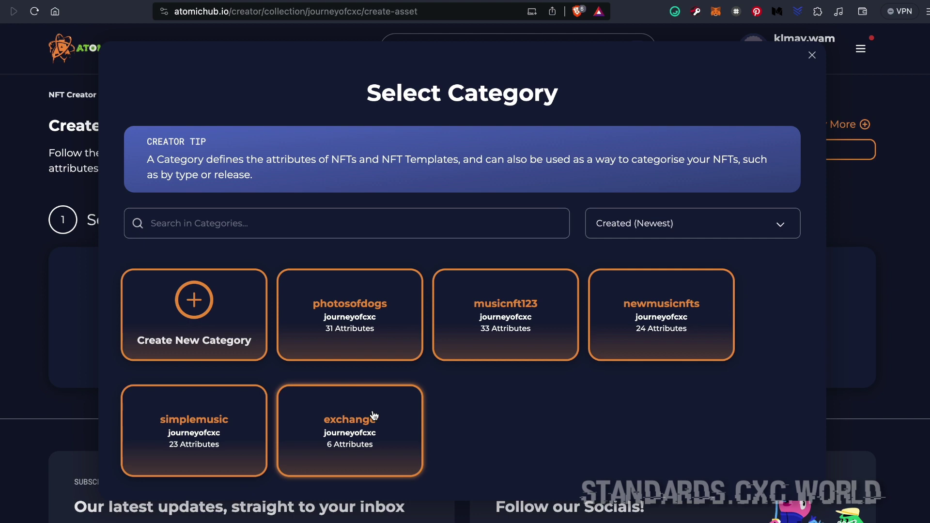
# - Pick the photosofdogs category and start a new template for the NFT
pyautogui.click(396, 319)
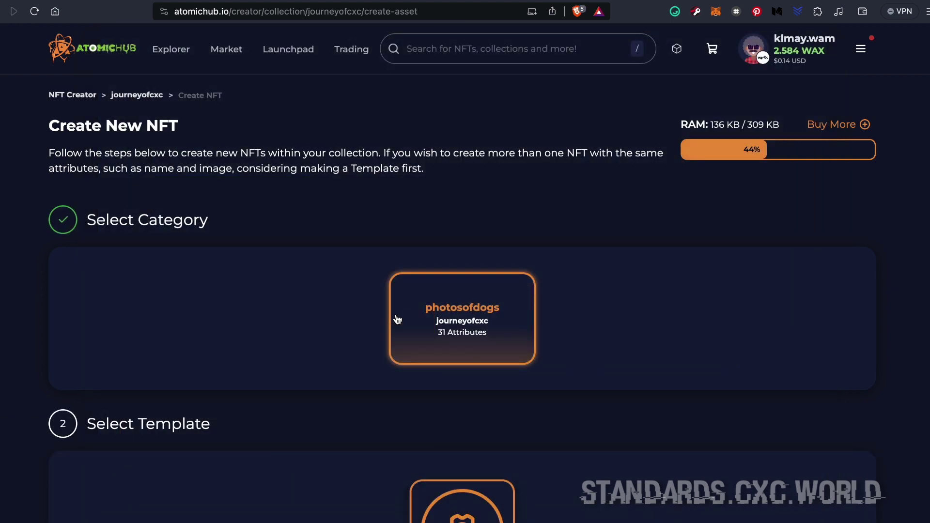
pyautogui.scroll(-4, 308, 333)
pyautogui.scroll(-1, 307, 334)
pyautogui.click(480, 298)
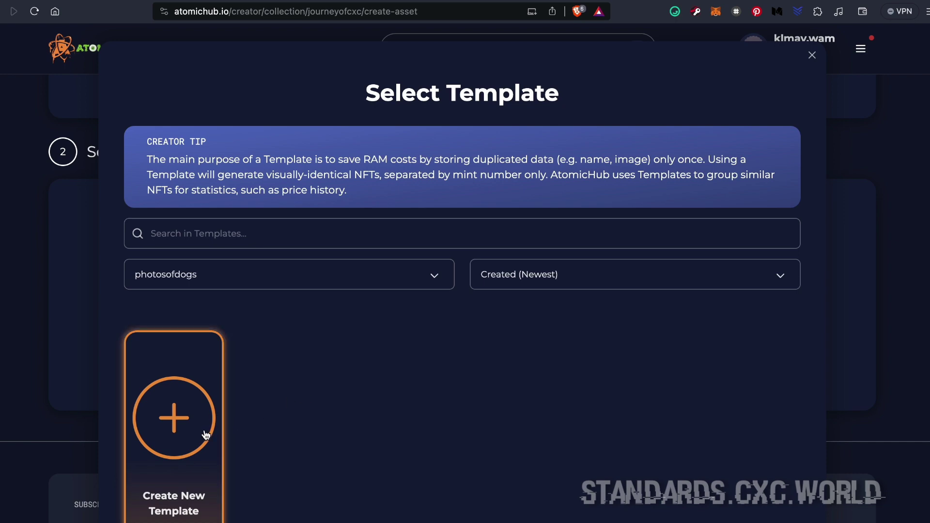
pyautogui.click(205, 435)
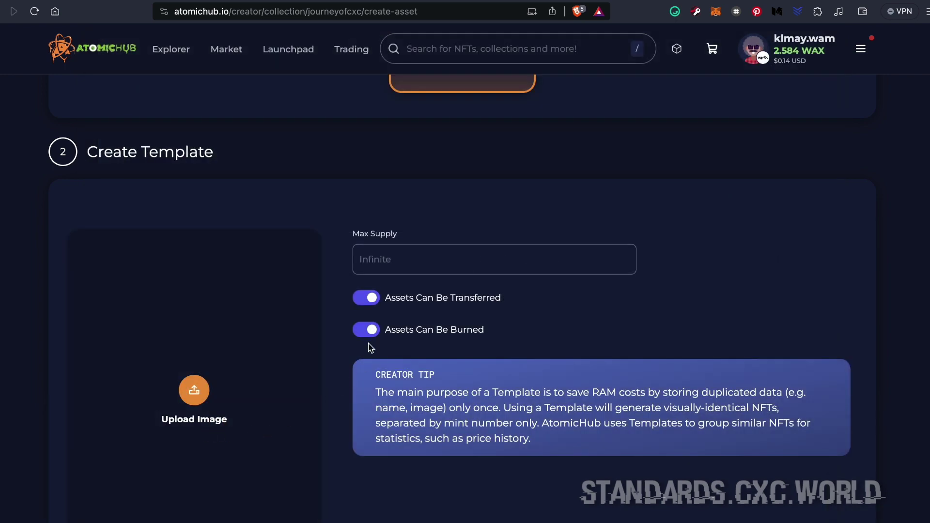
pyautogui.scroll(-5, 368, 347)
pyautogui.scroll(-5, 368, 348)
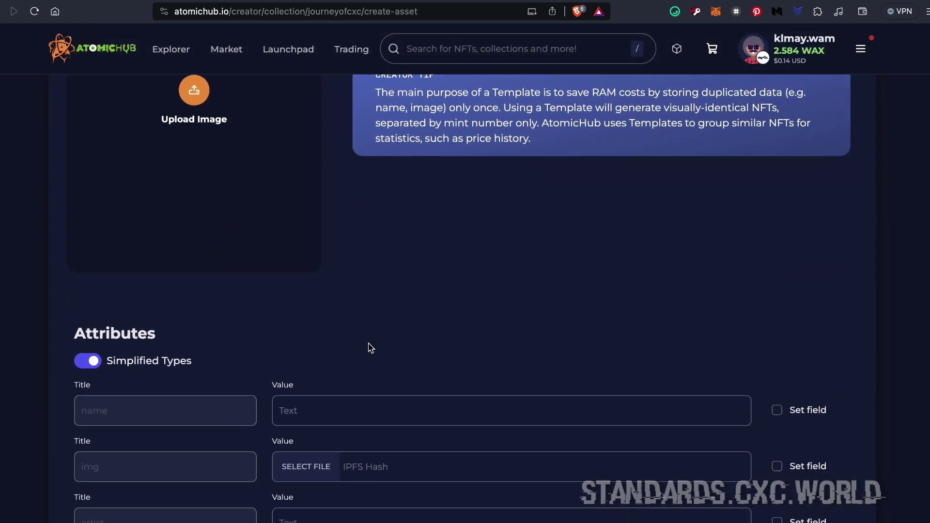
pyautogui.scroll(-1, 368, 347)
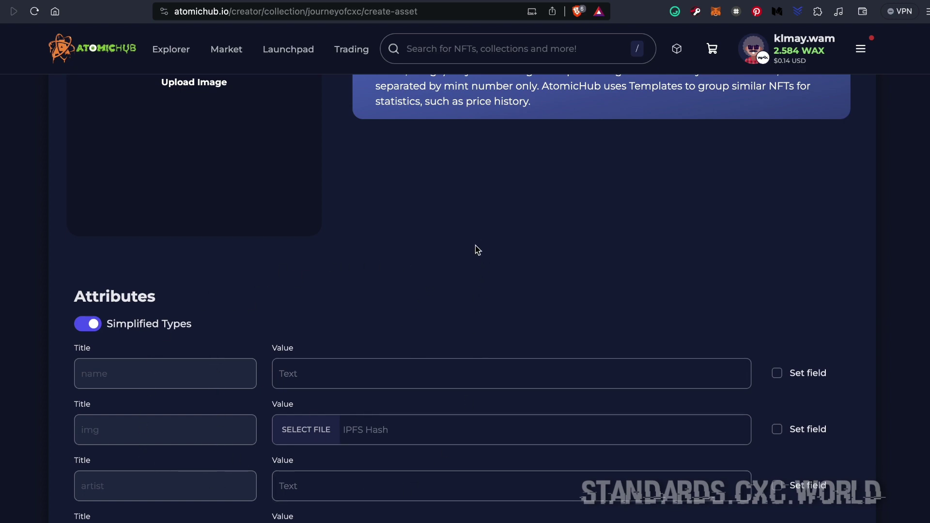
pyautogui.scroll(5, 478, 251)
pyautogui.scroll(5, 478, 250)
pyautogui.scroll(-2, 622, 261)
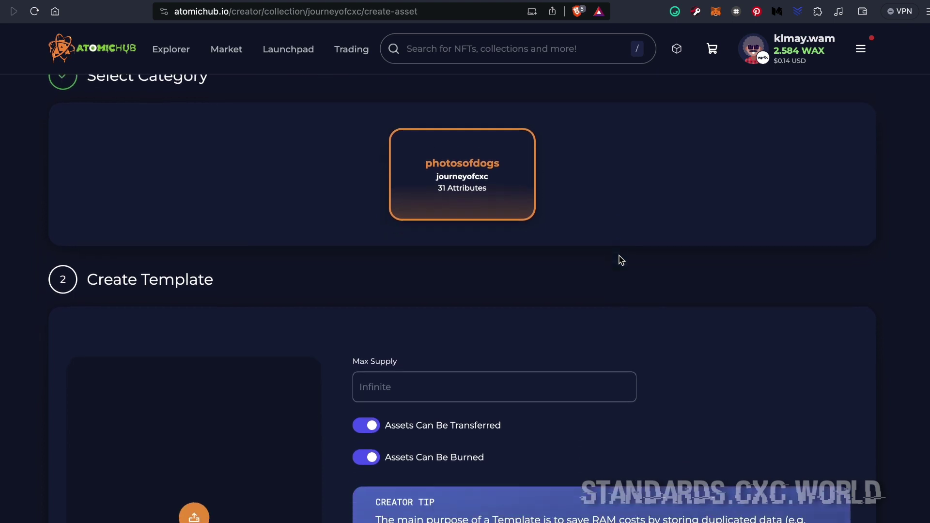
pyautogui.scroll(-1, 622, 261)
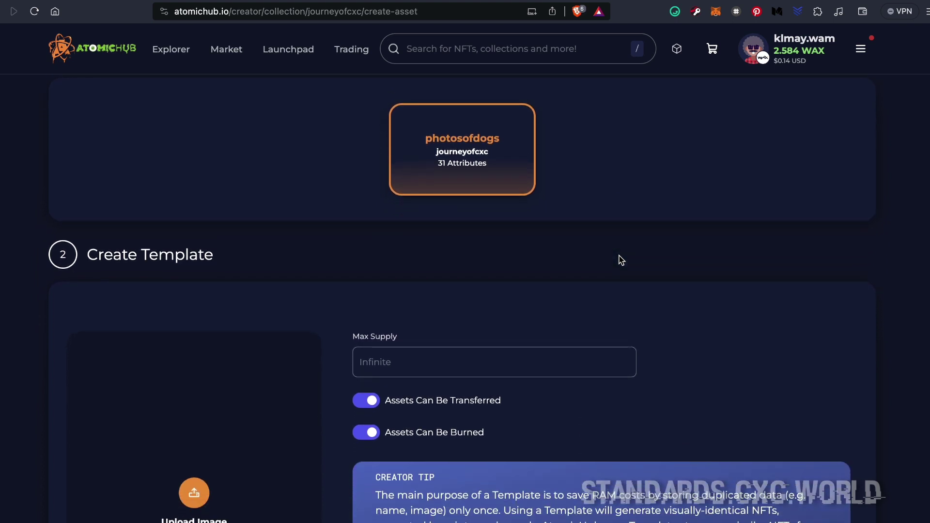